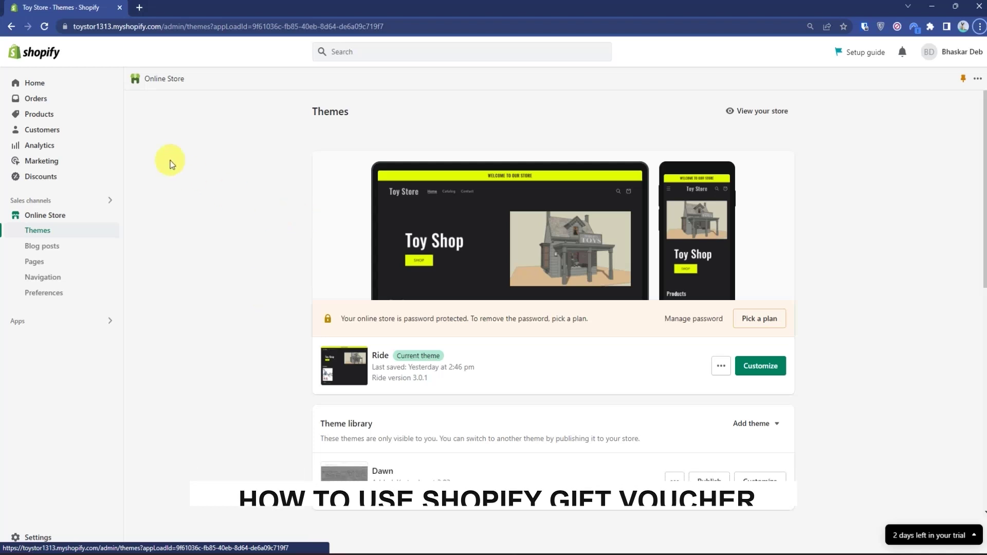
# - Go to Products > Gift cards in the store admin
pyautogui.click(39, 114)
pyautogui.click(61, 179)
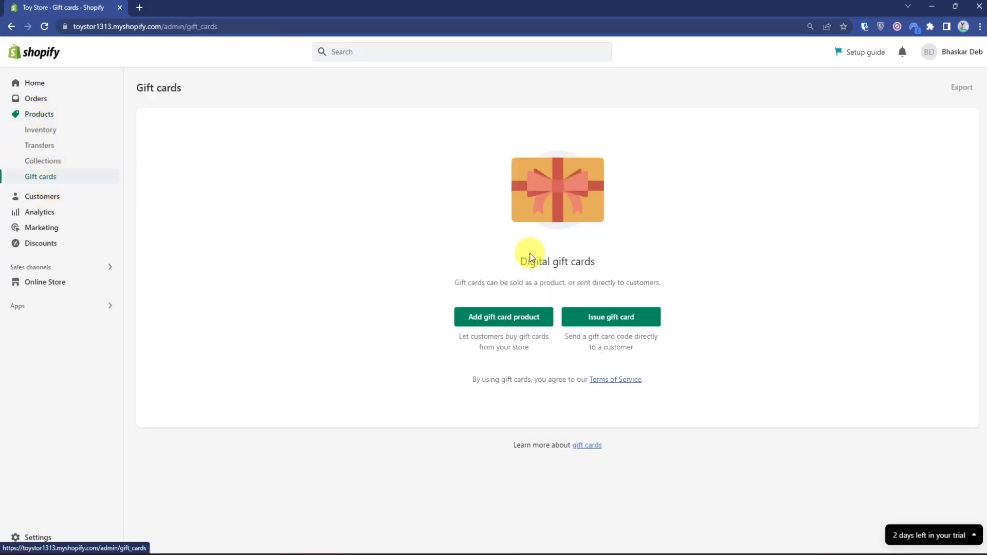
# - Create a new gift card product and enter 'Gift Card' as its title
pyautogui.click(501, 317)
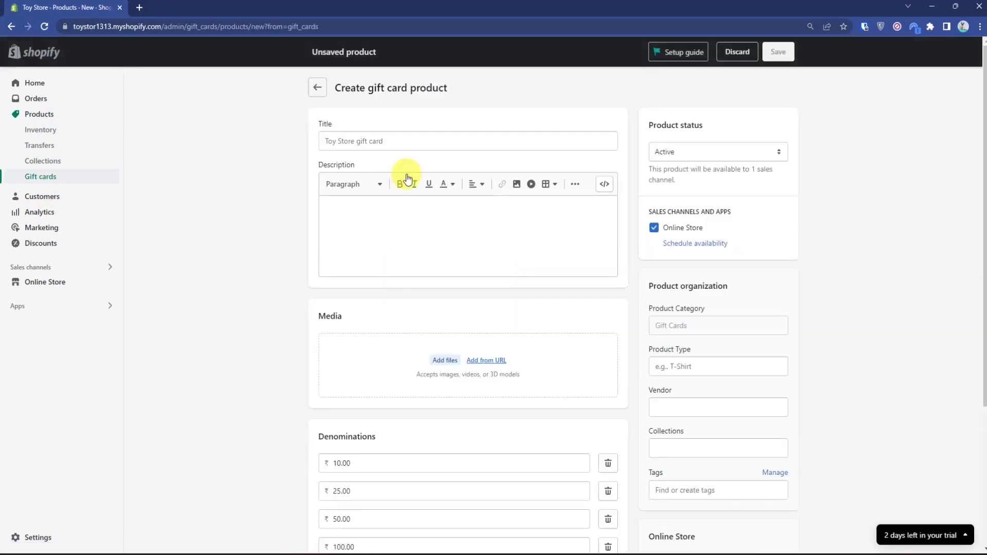
pyautogui.click(385, 137)
pyautogui.write('Gi')
pyautogui.press('BackSpace')
pyautogui.press('BackSpace')
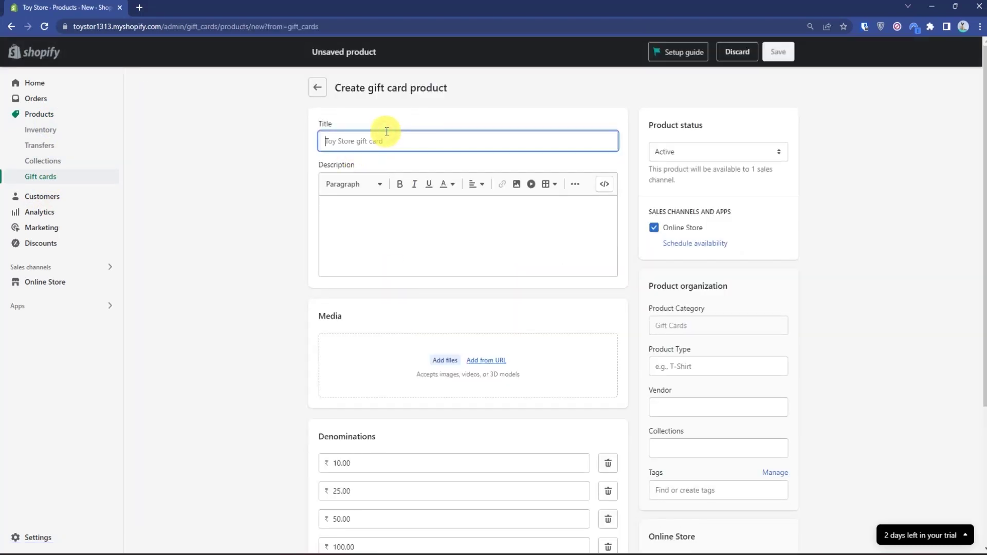
pyautogui.write('Gift Card')
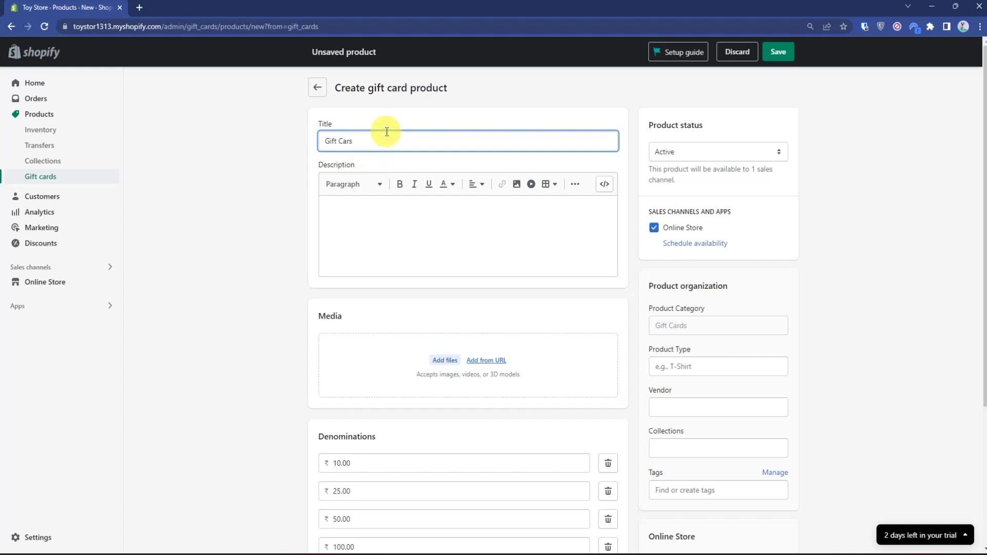
pyautogui.click(352, 217)
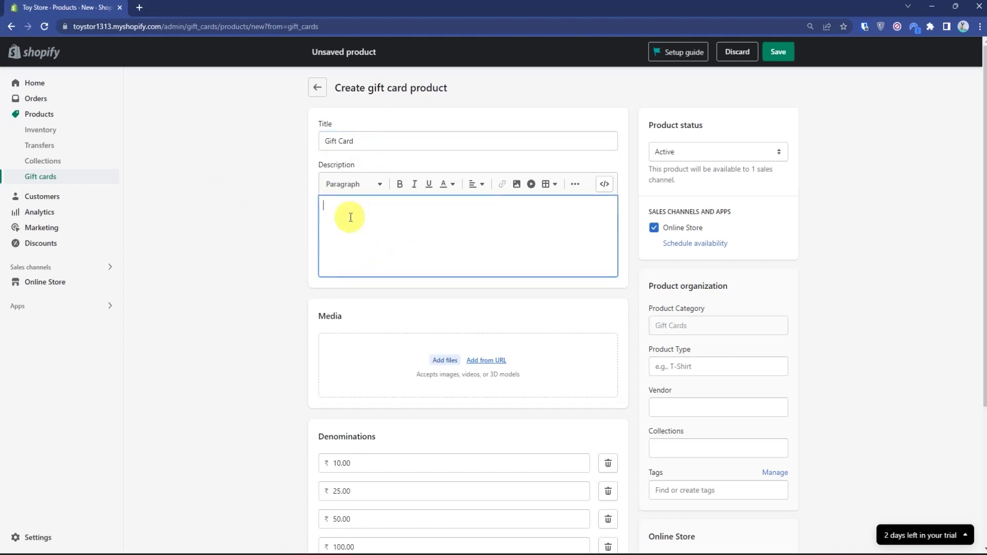
pyautogui.scroll(-2, 416, 245)
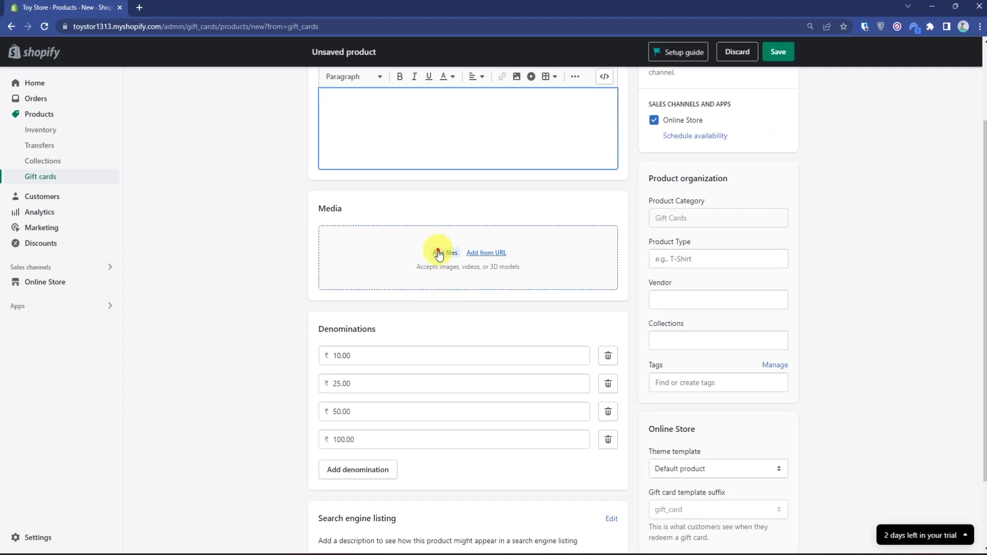
# - Upload the gift-card-envelopes image to the product's Media section
pyautogui.click(438, 252)
pyautogui.click(460, 100)
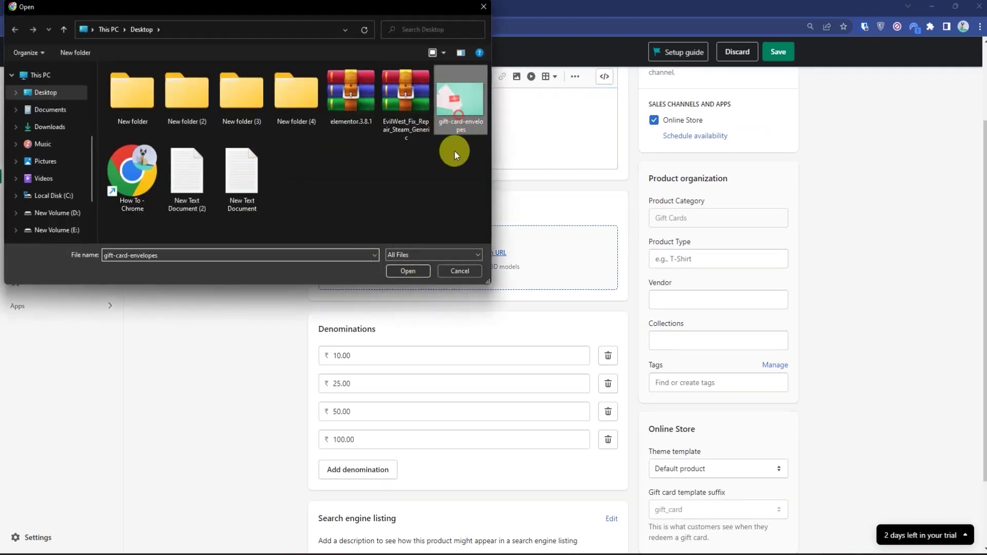
pyautogui.click(409, 271)
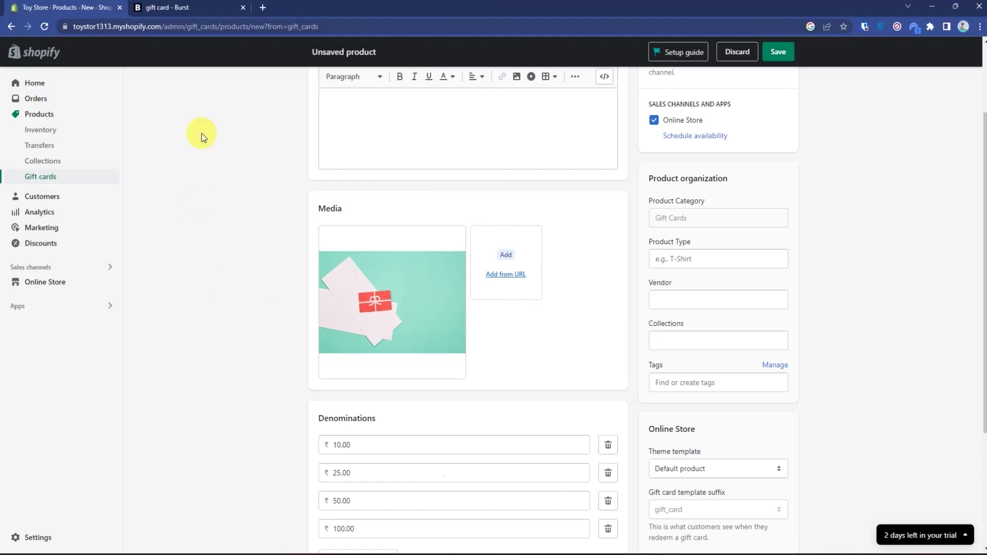
pyautogui.click(185, 7)
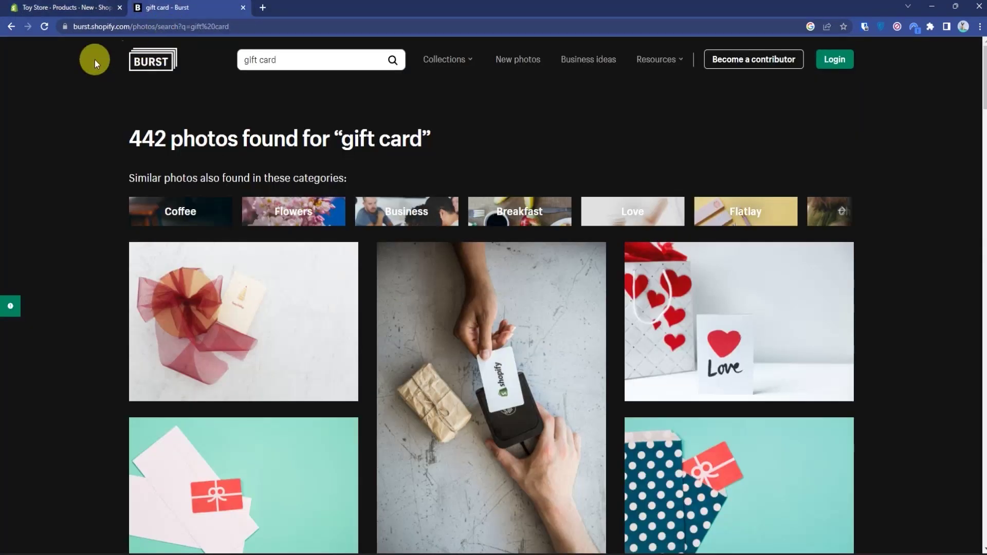
pyautogui.scroll(-1, 105, 142)
pyautogui.scroll(-3, 105, 141)
pyautogui.scroll(-2, 105, 141)
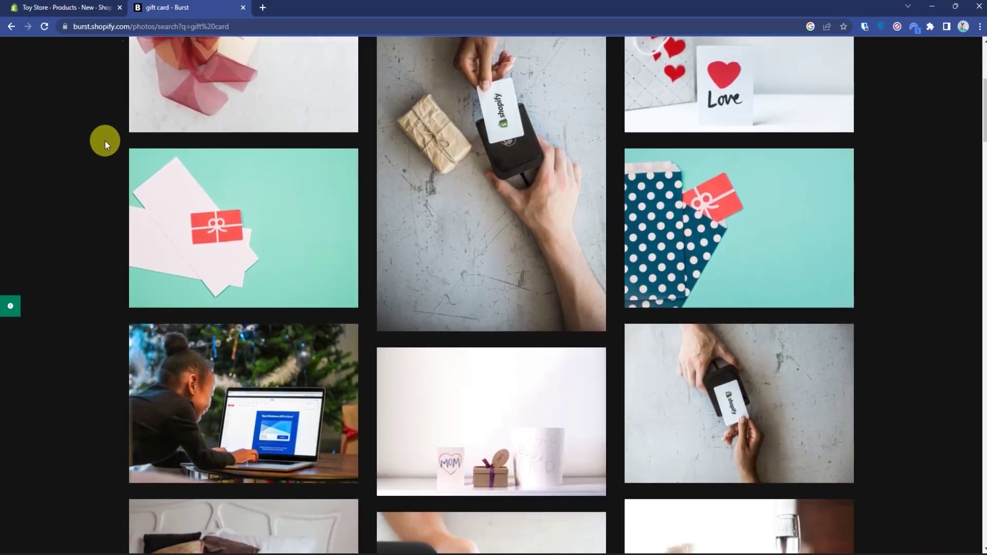
pyautogui.scroll(5, 105, 141)
pyautogui.click(147, 59)
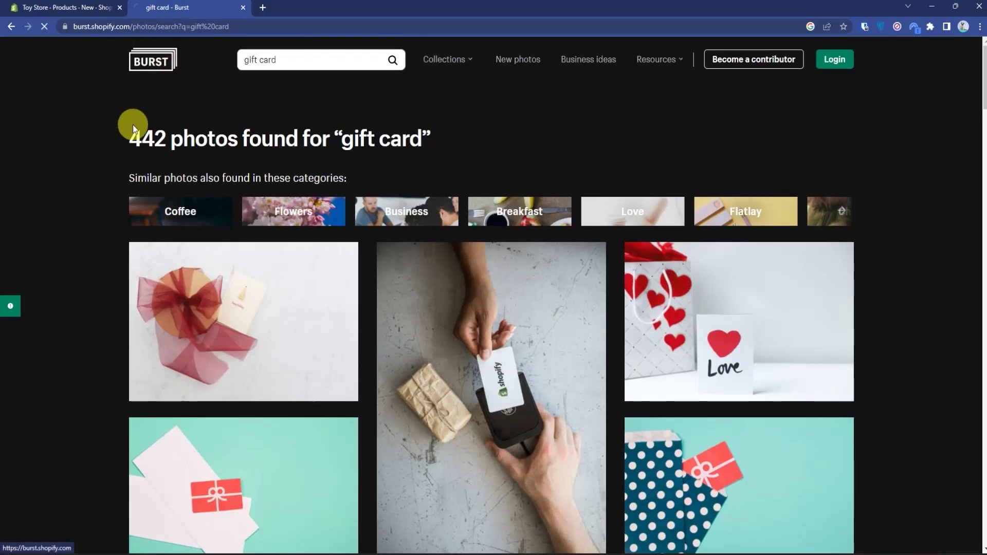
pyautogui.scroll(-5, 133, 124)
pyautogui.scroll(-3, 134, 124)
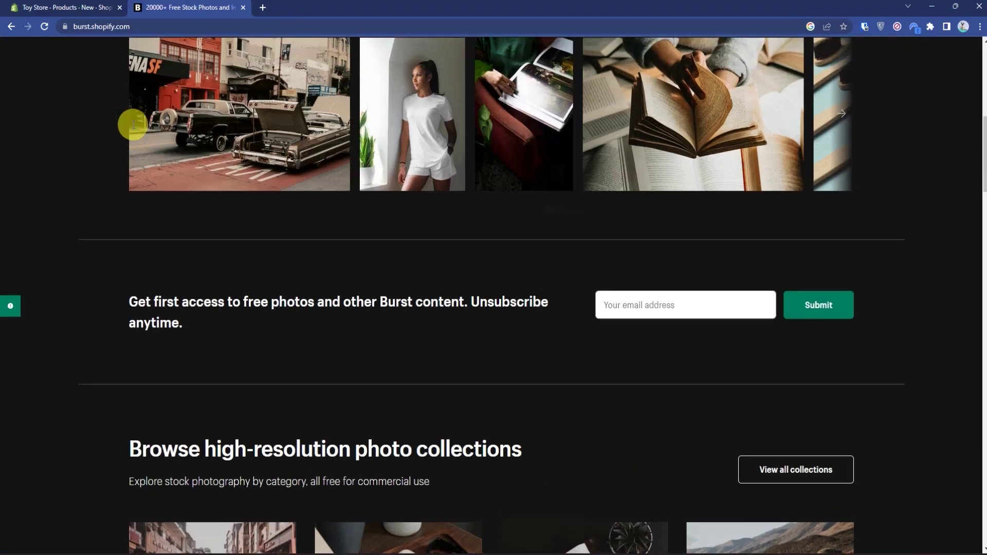
pyautogui.scroll(4, 132, 124)
pyautogui.scroll(-8, 133, 126)
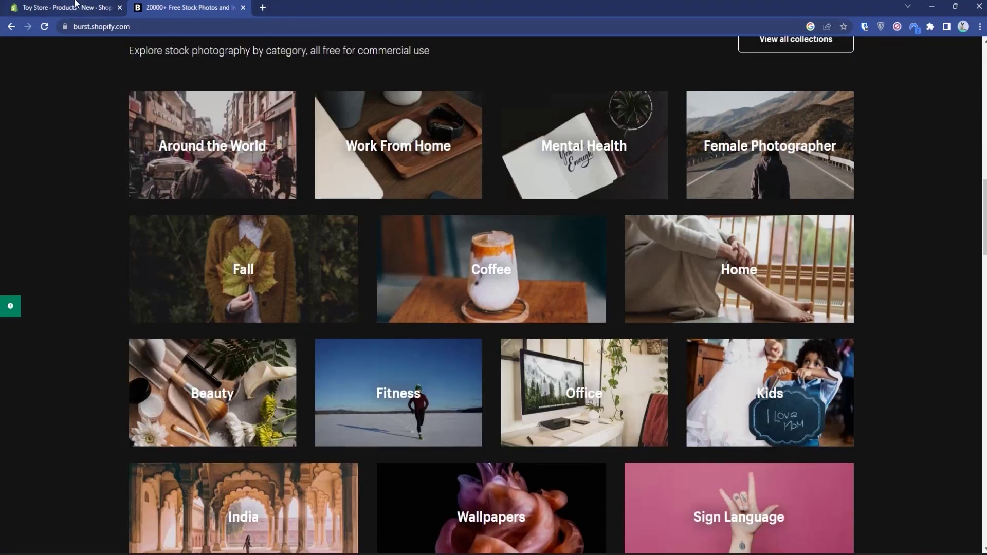
pyautogui.click(66, 7)
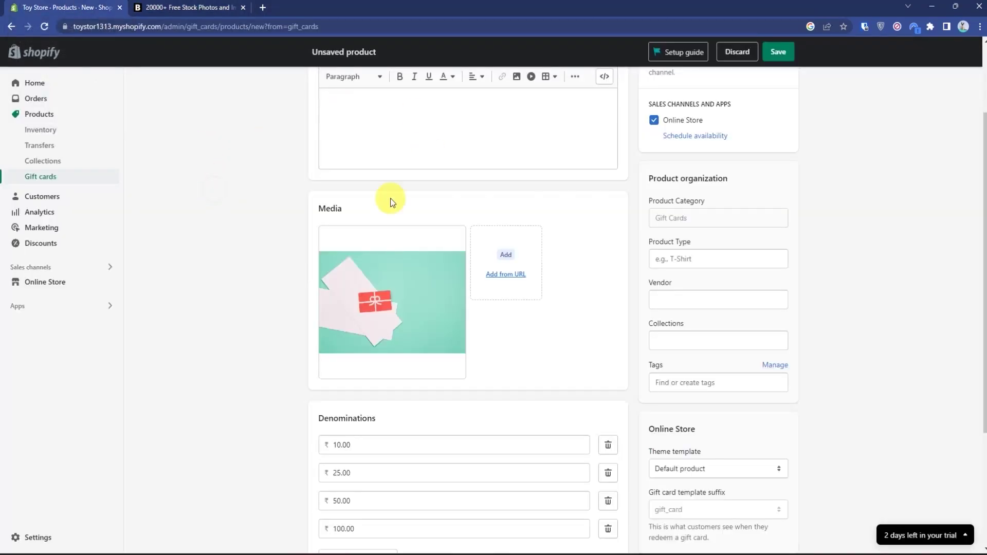
pyautogui.scroll(-3, 231, 267)
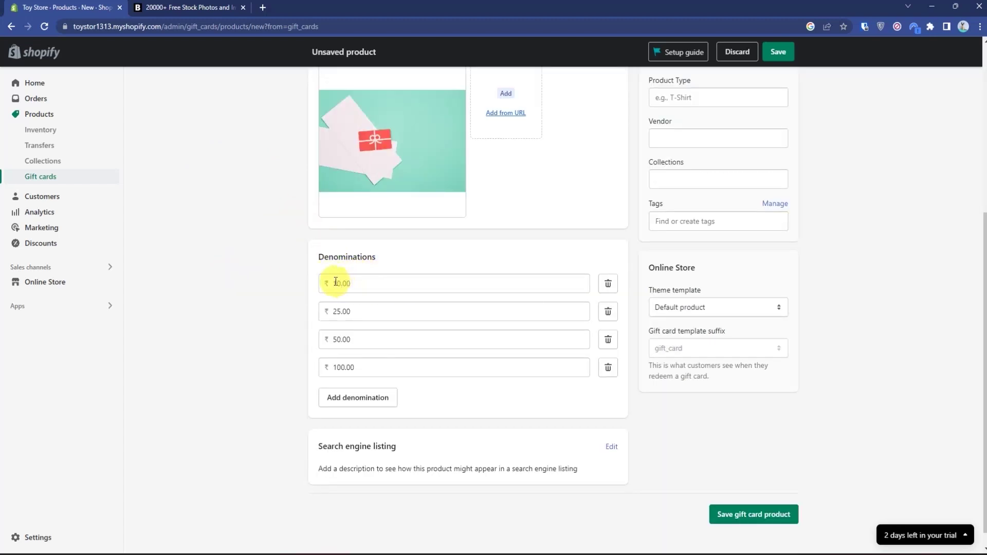
# - Keep the 10.00, 25.00, 50.00 and 100.00 amounts and add a 75.00 denomination
pyautogui.doubleClick(335, 282)
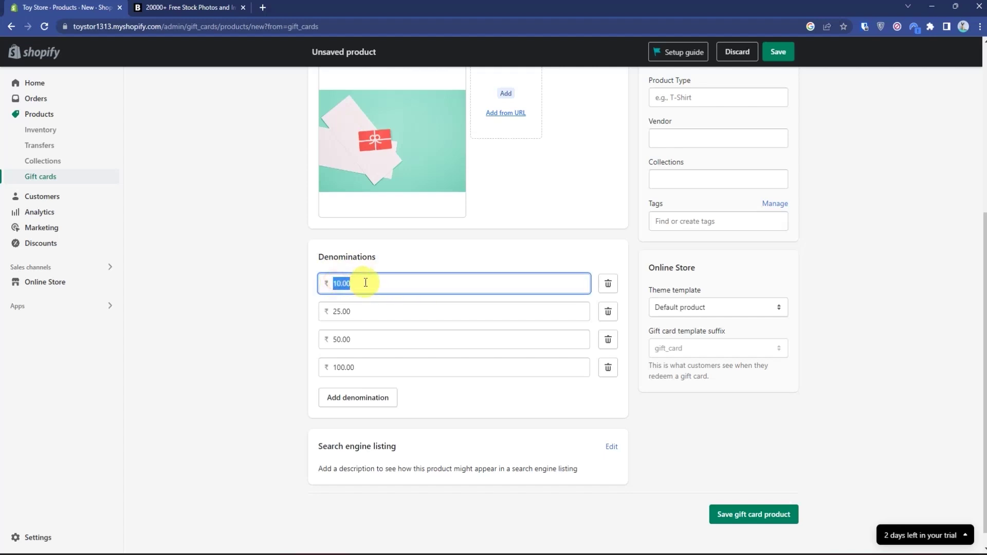
pyautogui.doubleClick(334, 313)
pyautogui.doubleClick(340, 339)
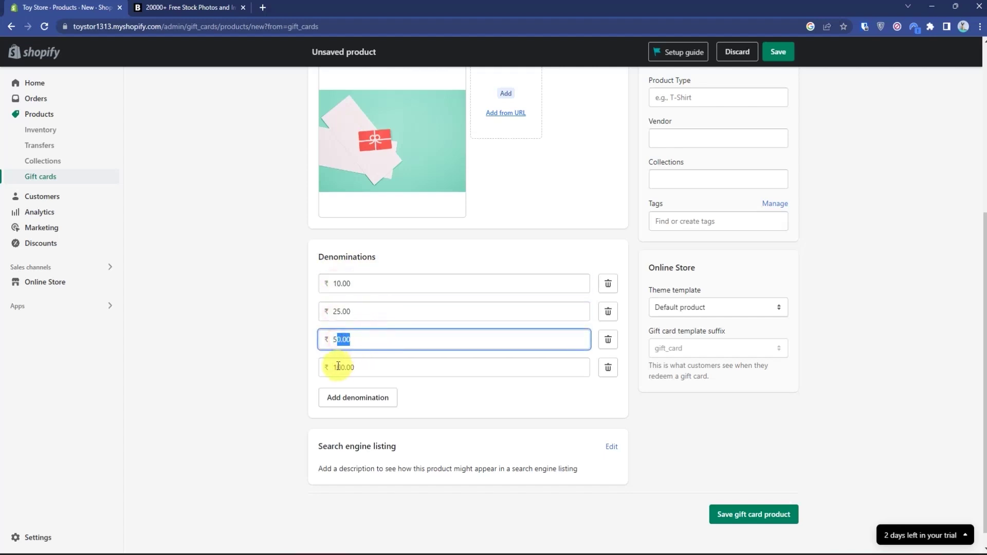
pyautogui.doubleClick(343, 368)
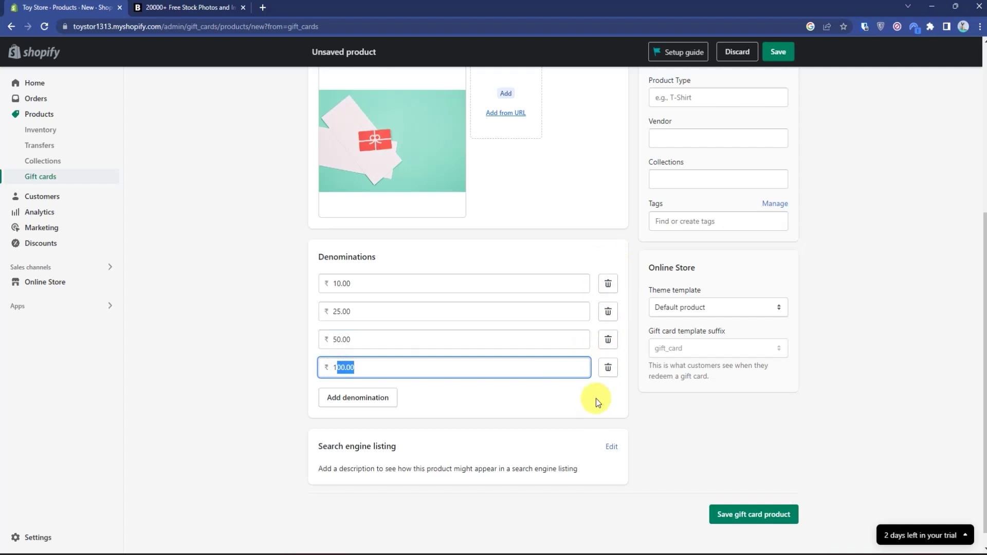
pyautogui.click(524, 431)
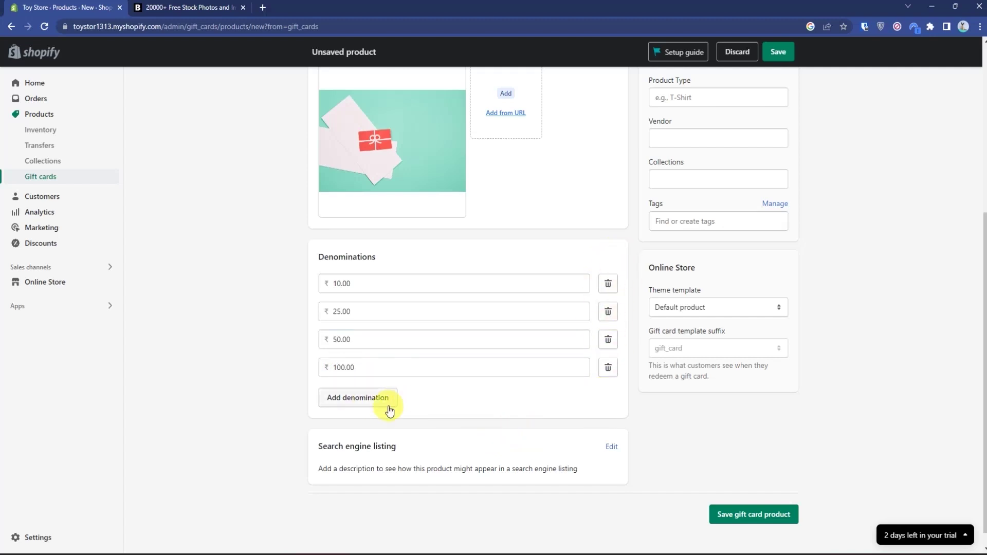
pyautogui.click(357, 397)
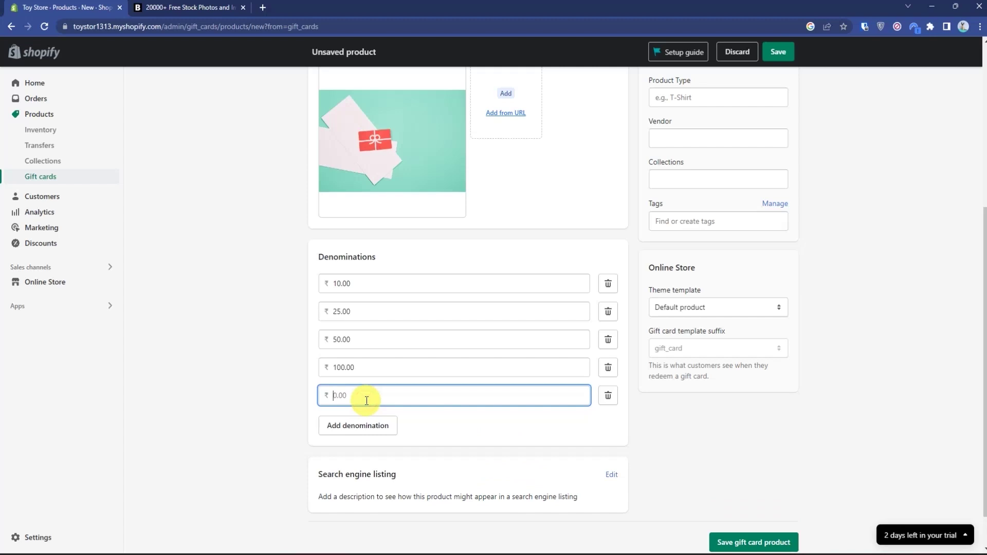
pyautogui.write('75')
pyautogui.click(474, 423)
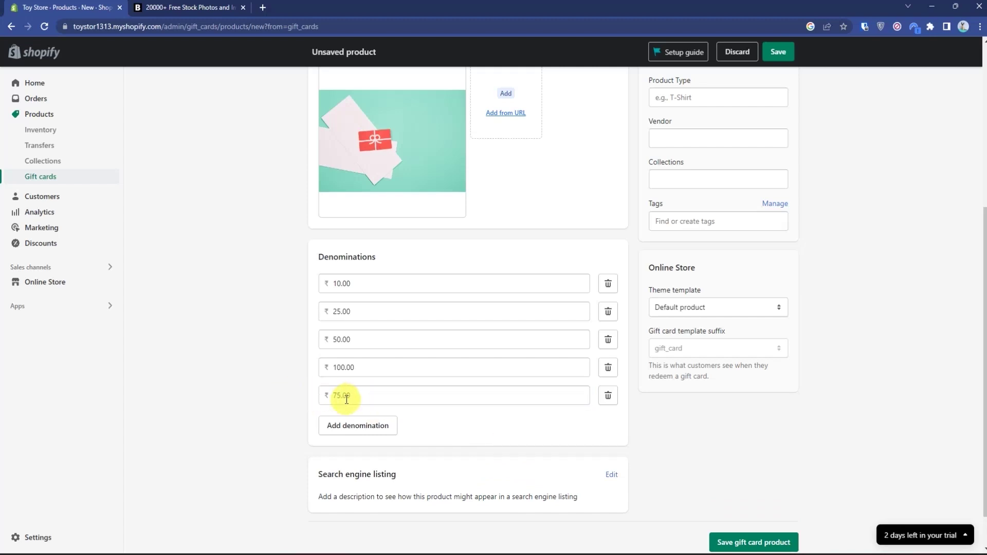
pyautogui.scroll(5, 192, 381)
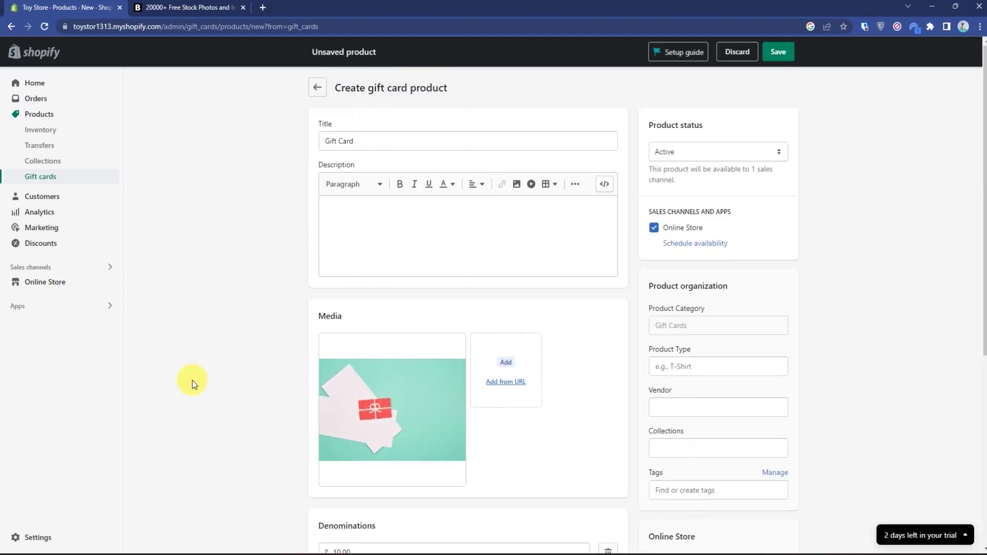
pyautogui.scroll(-2, 192, 380)
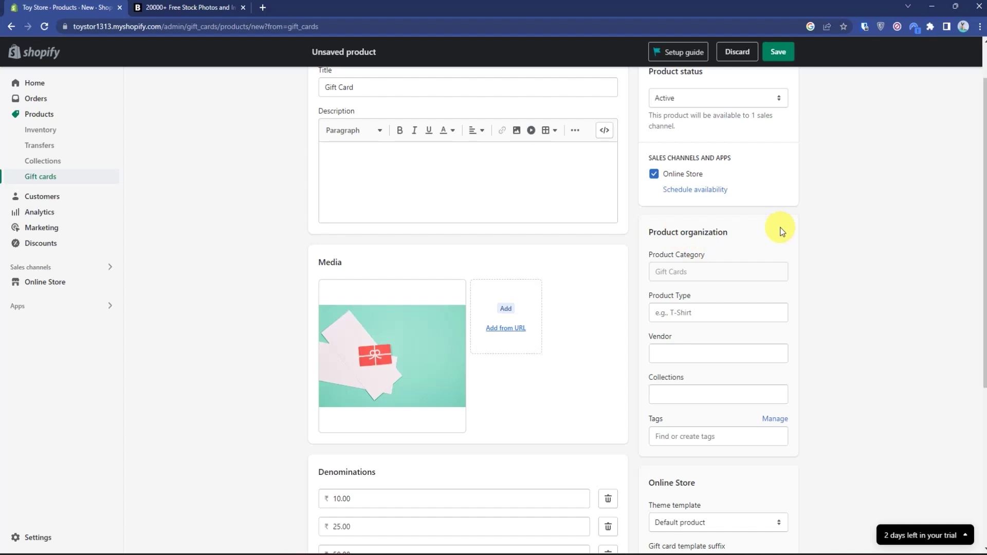
# - Set product type Toy, vendor Toy Shop, and the Home page collection
pyautogui.click(707, 274)
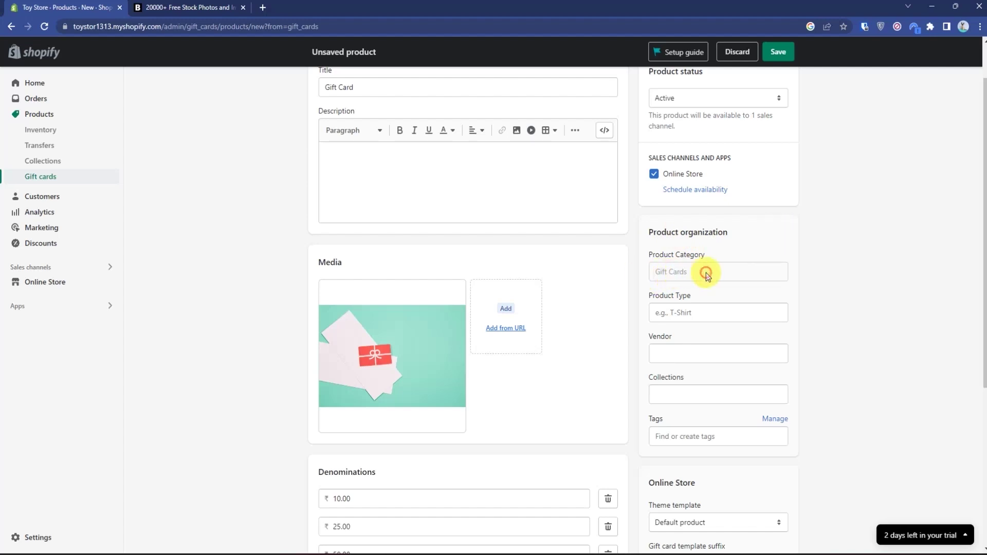
pyautogui.click(715, 312)
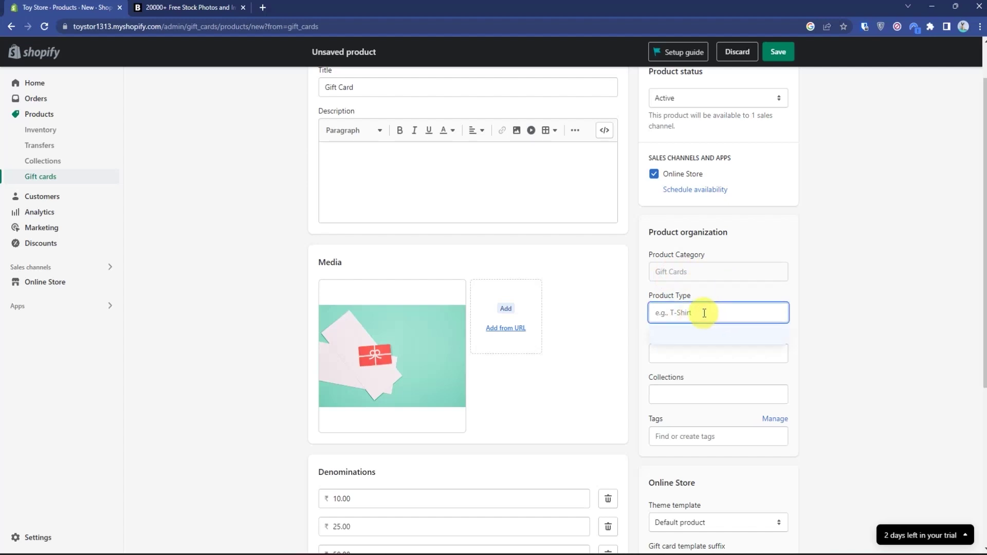
pyautogui.click(716, 354)
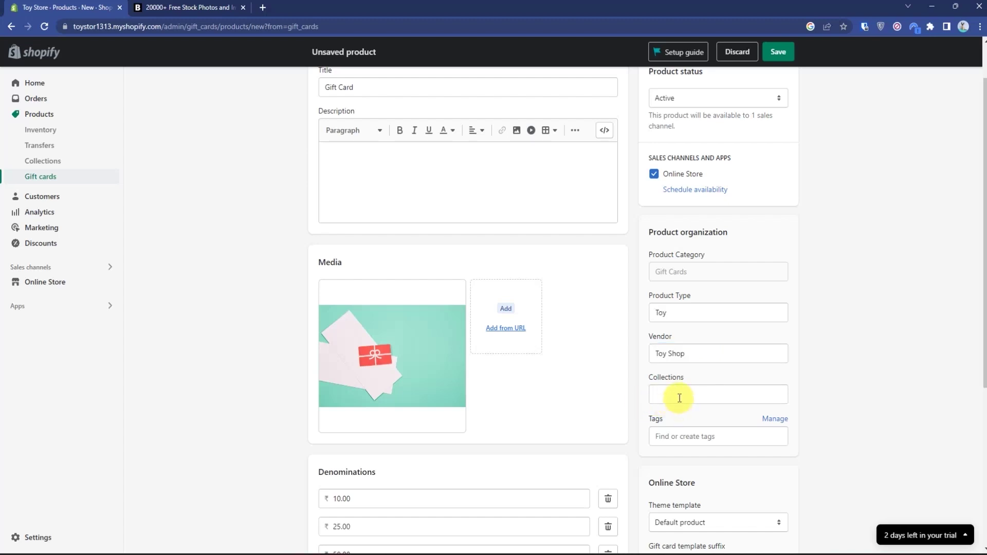
pyautogui.click(704, 394)
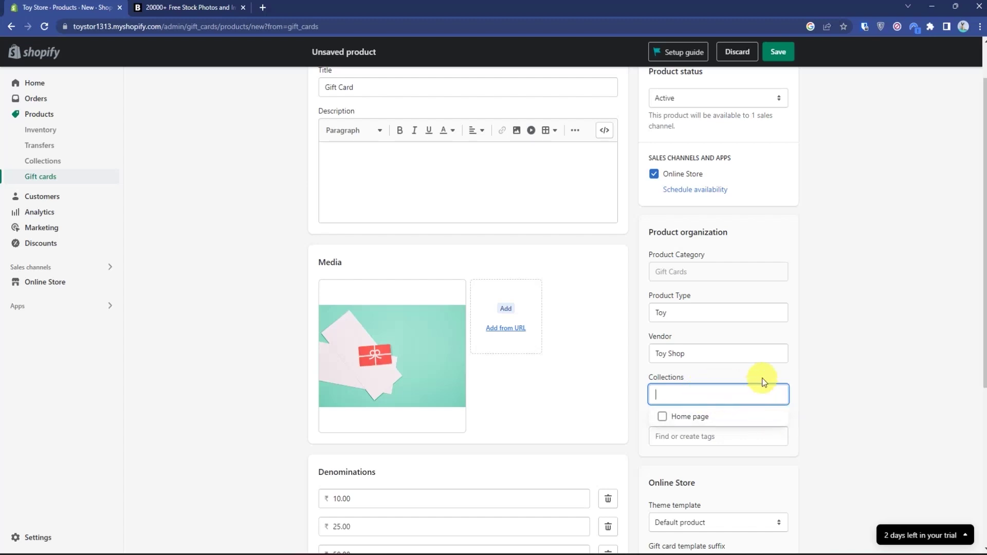
pyautogui.click(690, 416)
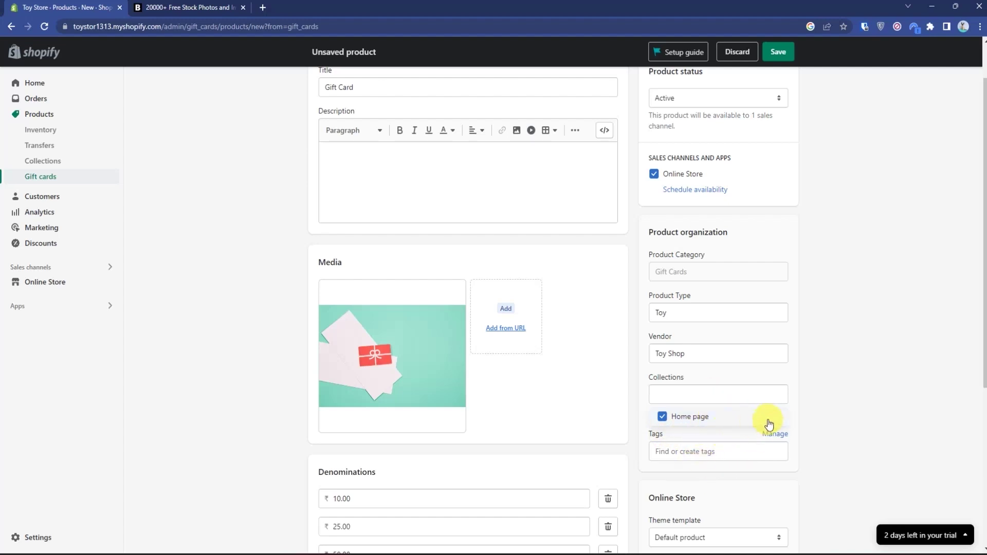
pyautogui.scroll(-2, 875, 363)
# - Add the 'Gift card' tag and save the new product
pyautogui.click(688, 349)
pyautogui.click(737, 445)
pyautogui.write('Go')
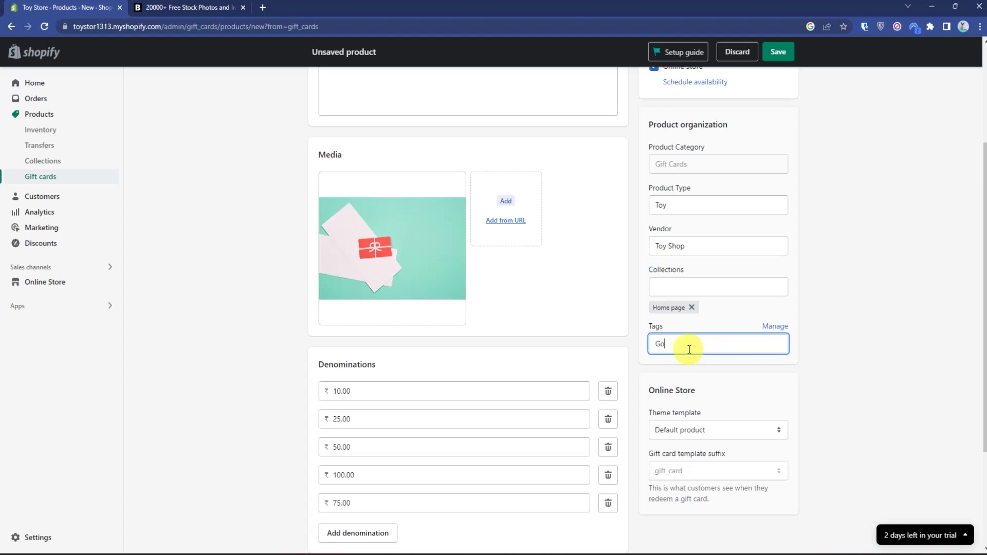
pyautogui.press('BackSpace')
pyautogui.write('t card')
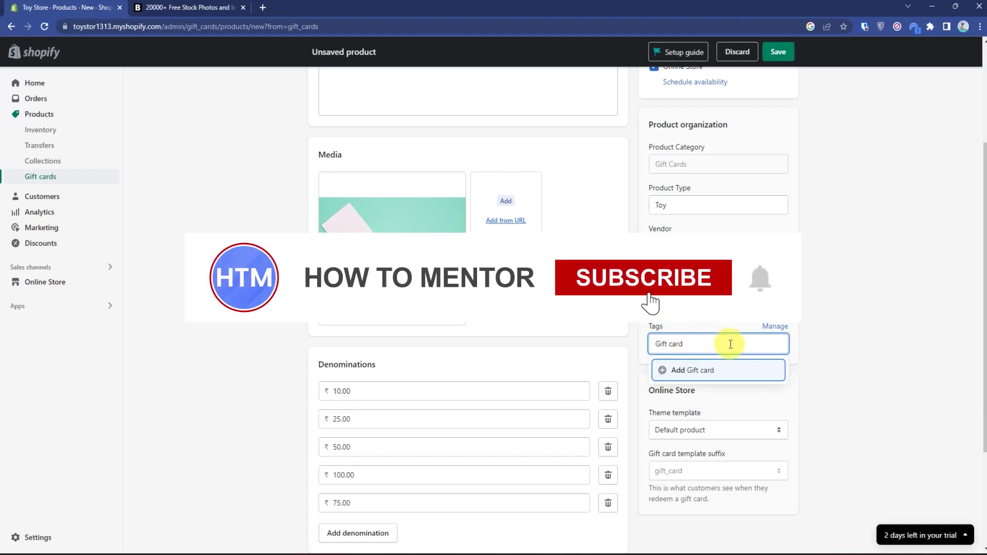
pyautogui.press('Return')
pyautogui.scroll(-3, 912, 391)
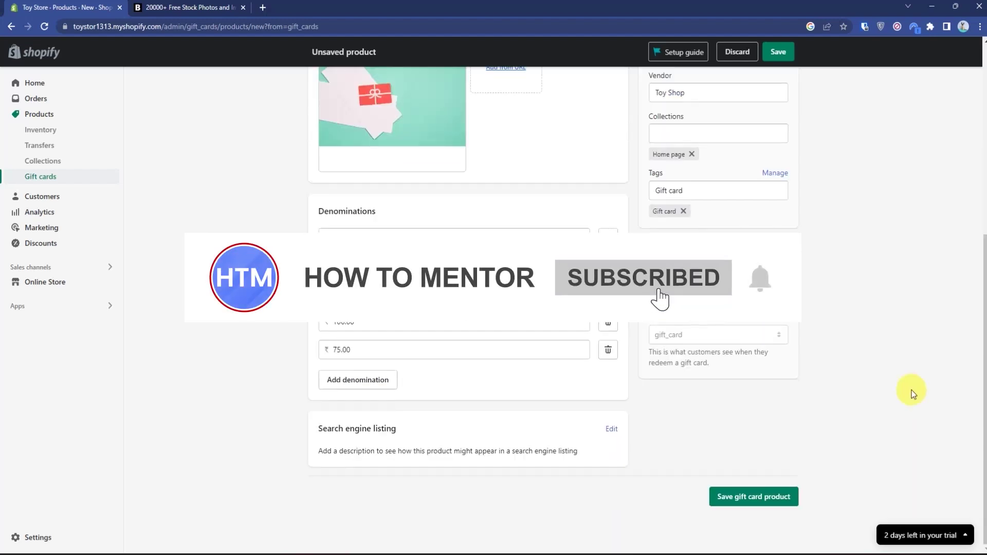
pyautogui.click(782, 501)
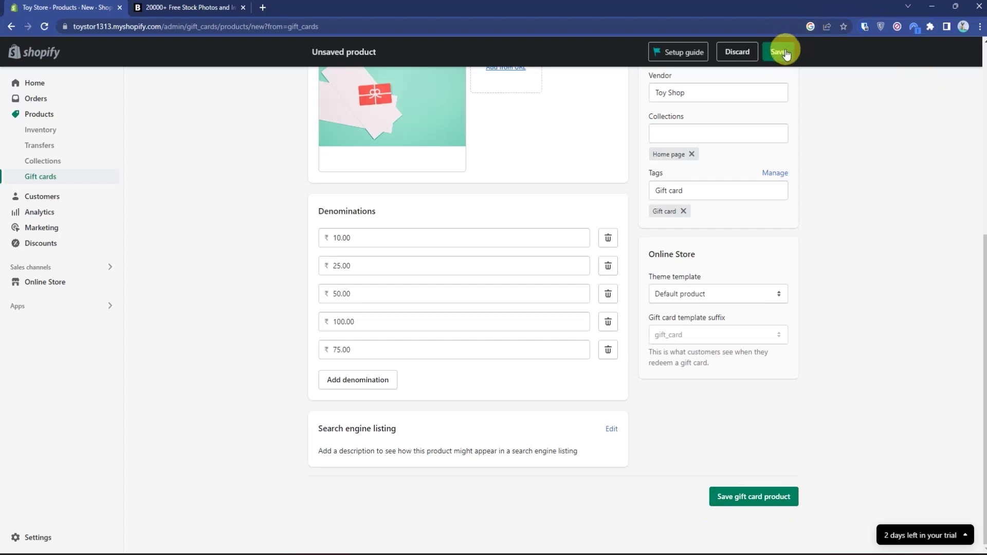
pyautogui.click(778, 52)
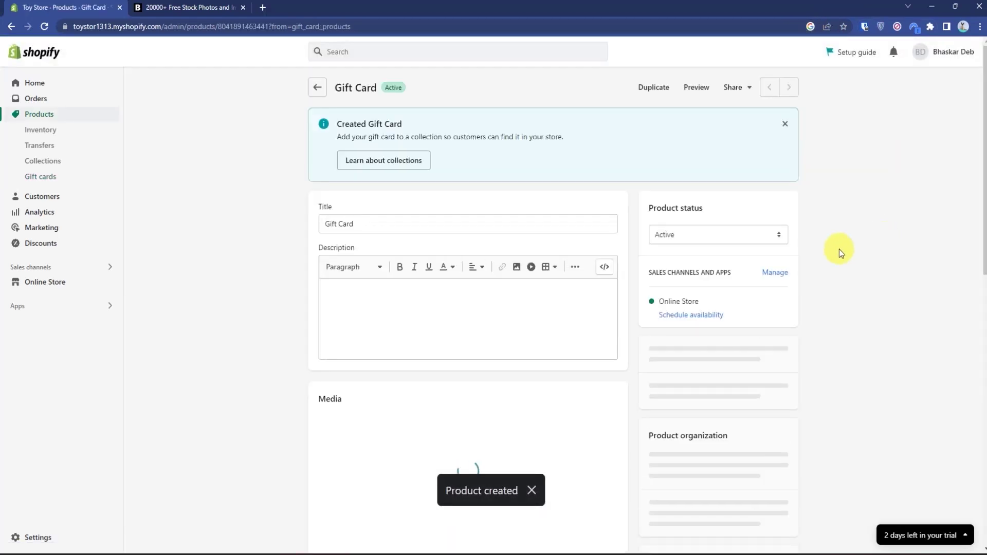
# - Open the Gift Card product from the list of gift card products
pyautogui.click(42, 178)
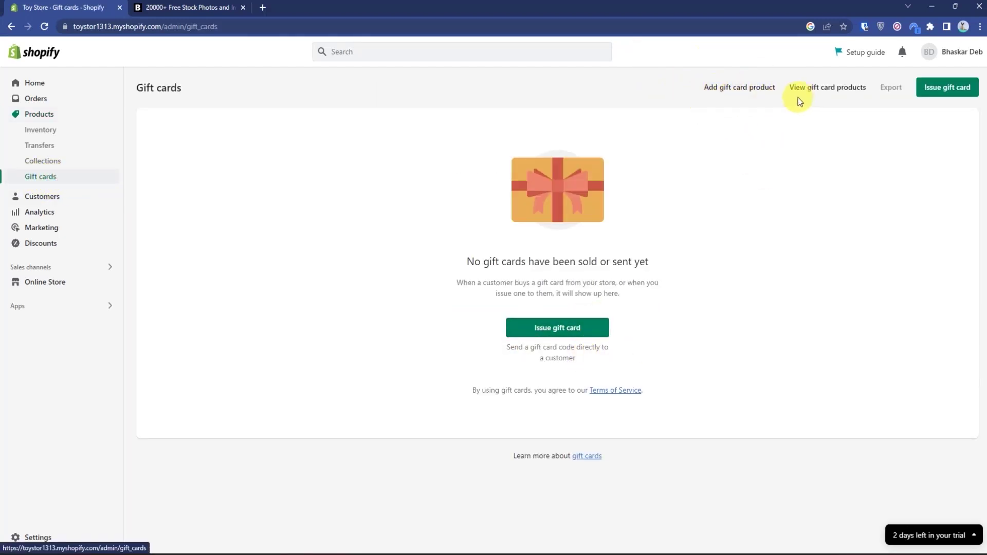
pyautogui.click(838, 91)
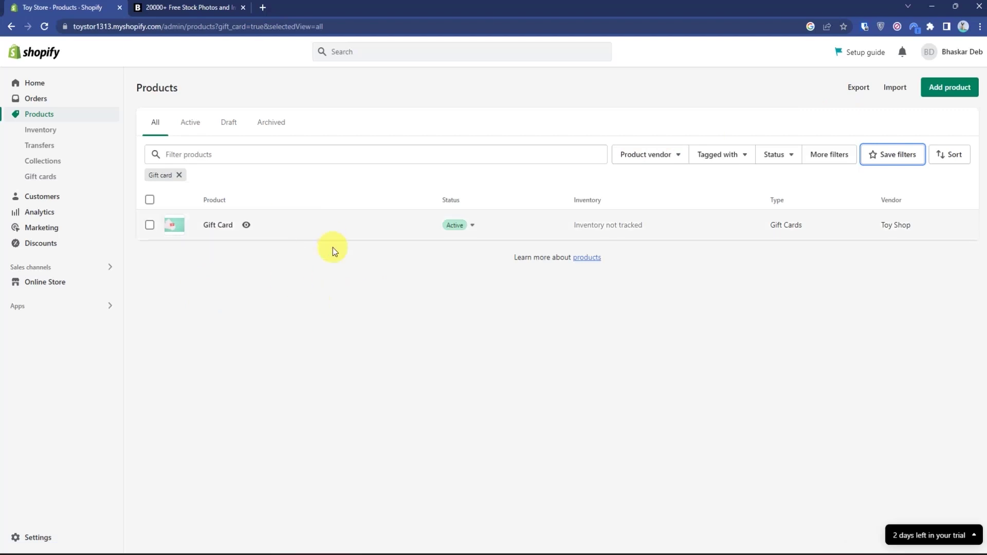
pyautogui.click(218, 224)
pyautogui.scroll(-3, 238, 322)
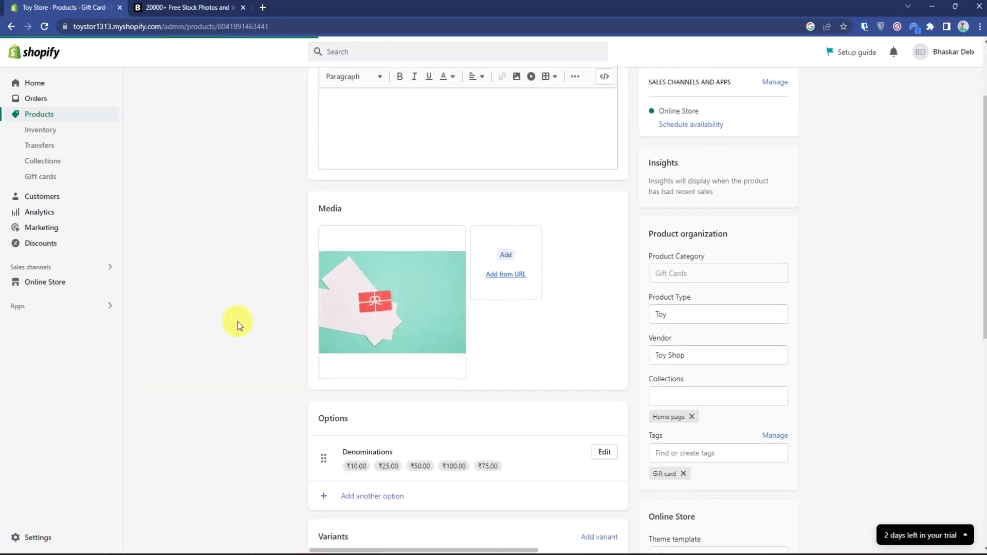
pyautogui.scroll(-3, 238, 322)
pyautogui.scroll(-4, 238, 321)
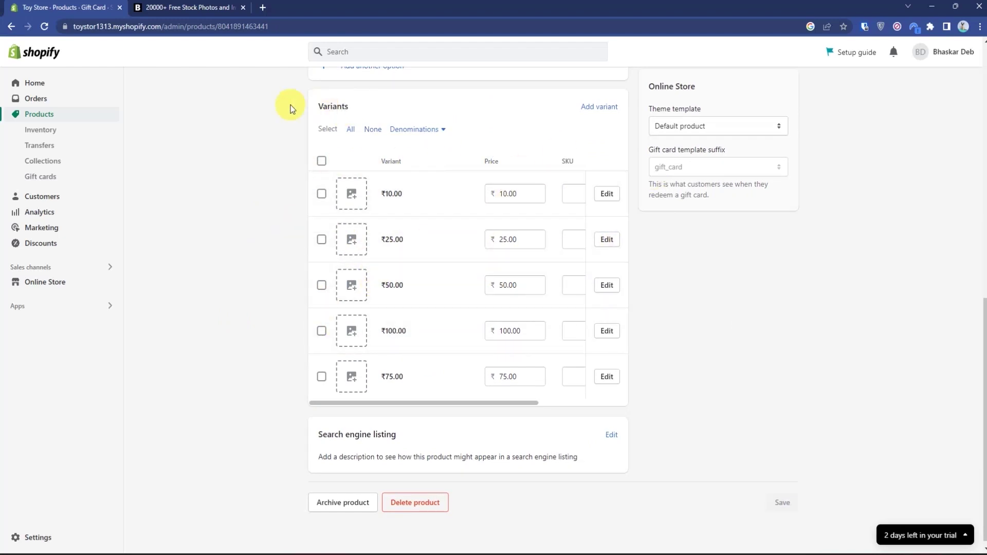
pyautogui.scroll(2, 291, 108)
# - Start a new variant using the gift card image and a price of 80.00
pyautogui.click(599, 215)
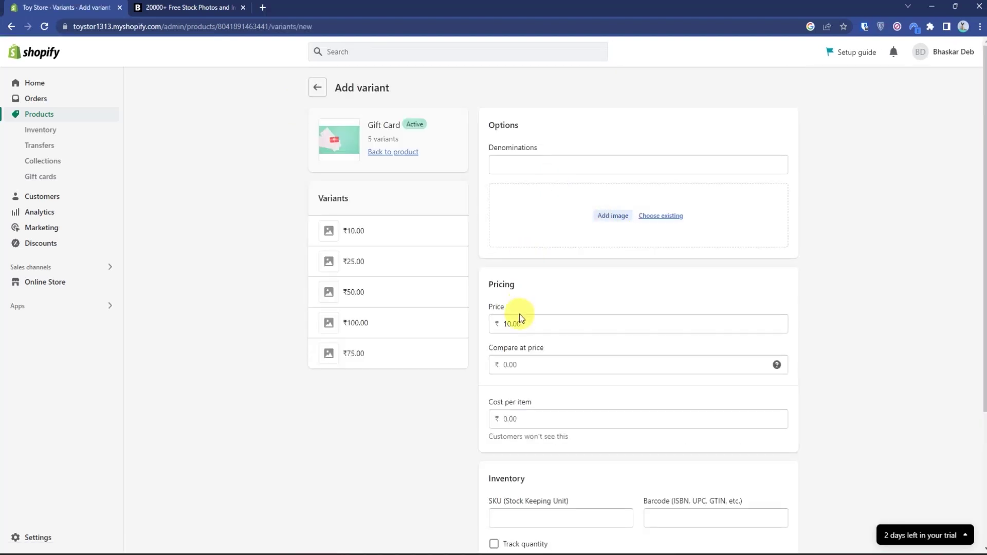
pyautogui.click(547, 164)
pyautogui.click(529, 195)
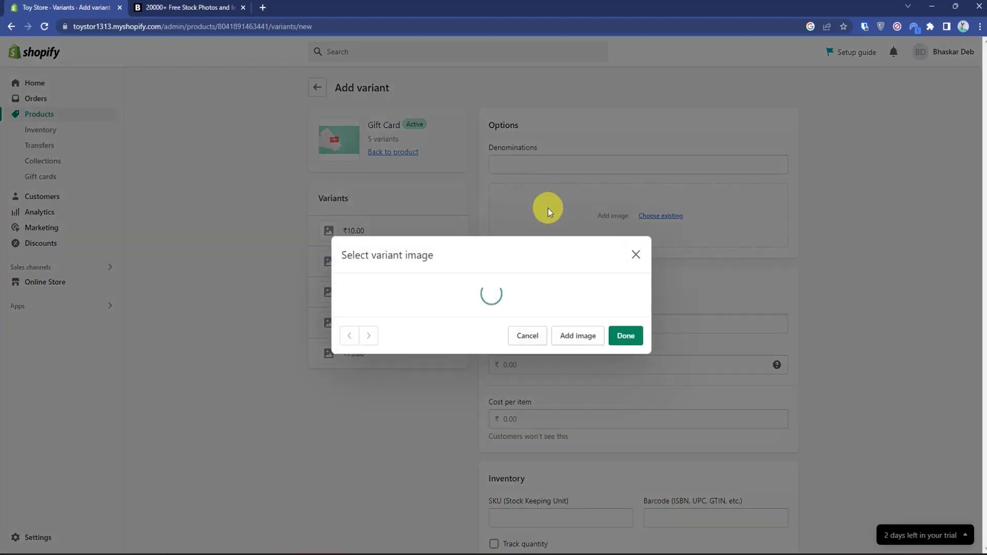
pyautogui.click(453, 305)
pyautogui.click(626, 336)
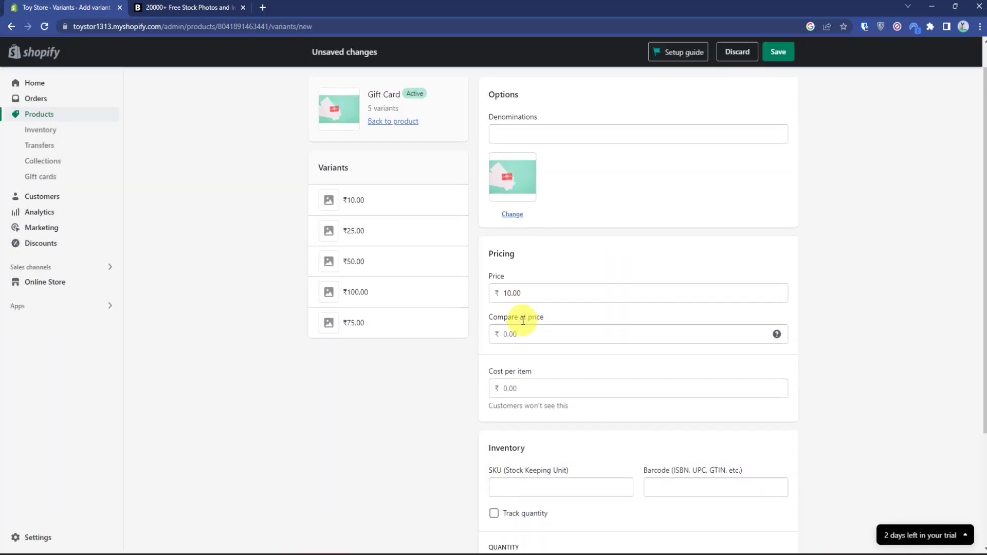
pyautogui.scroll(-1, 524, 316)
pyautogui.moveTo(524, 269); pyautogui.dragTo(500, 268)
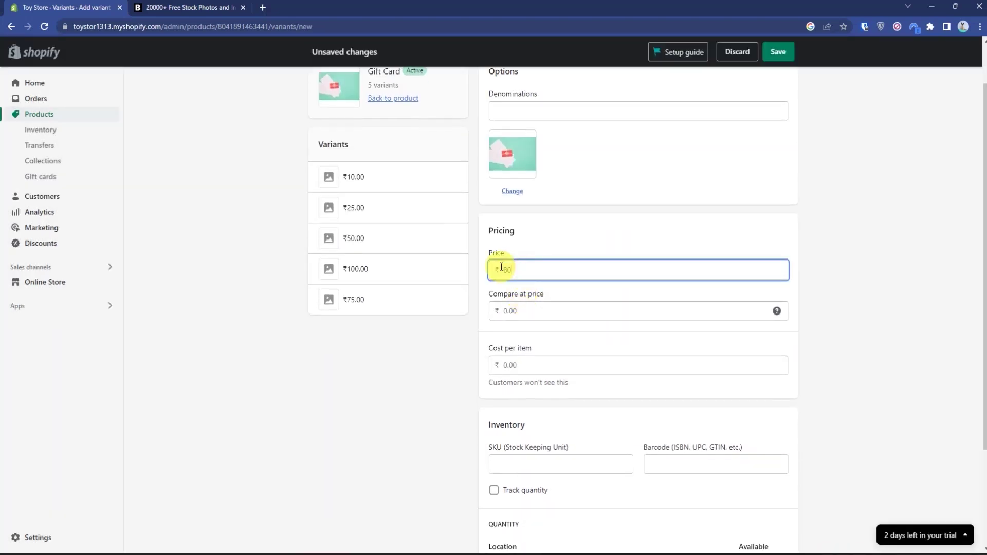
pyautogui.write('80')
pyautogui.click(451, 368)
pyautogui.scroll(-2, 453, 367)
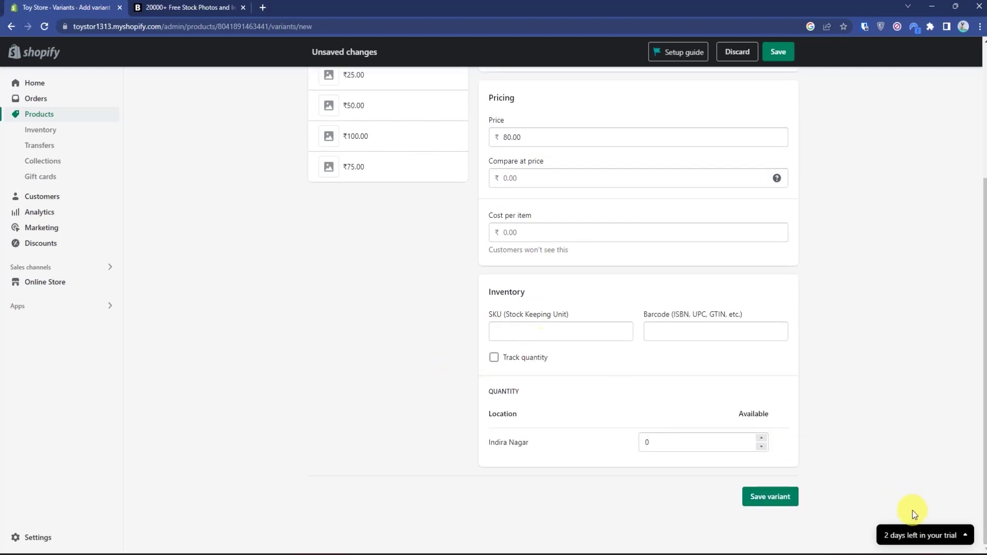
# - Paste the product name 'Gift Card' as the denomination value and save the variant
pyautogui.click(770, 497)
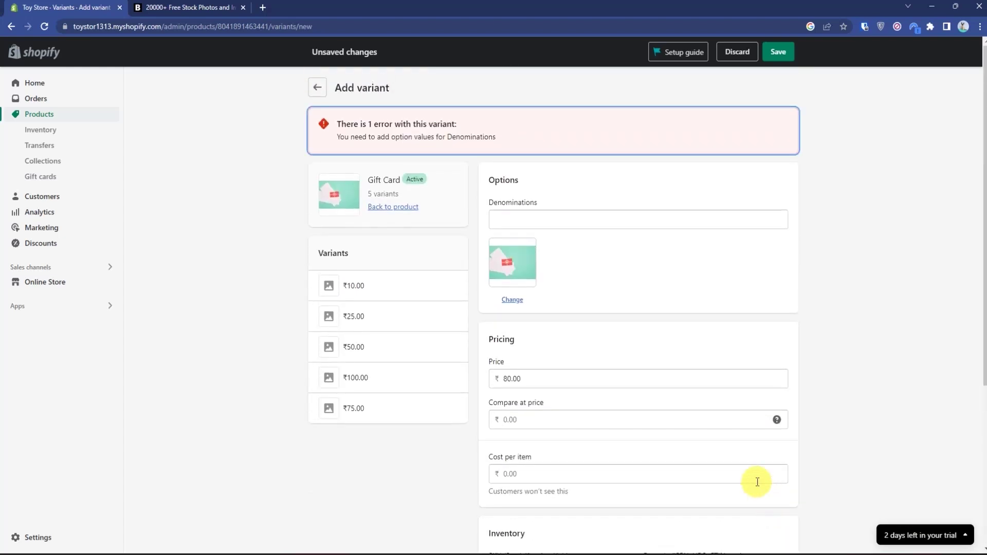
pyautogui.click(537, 222)
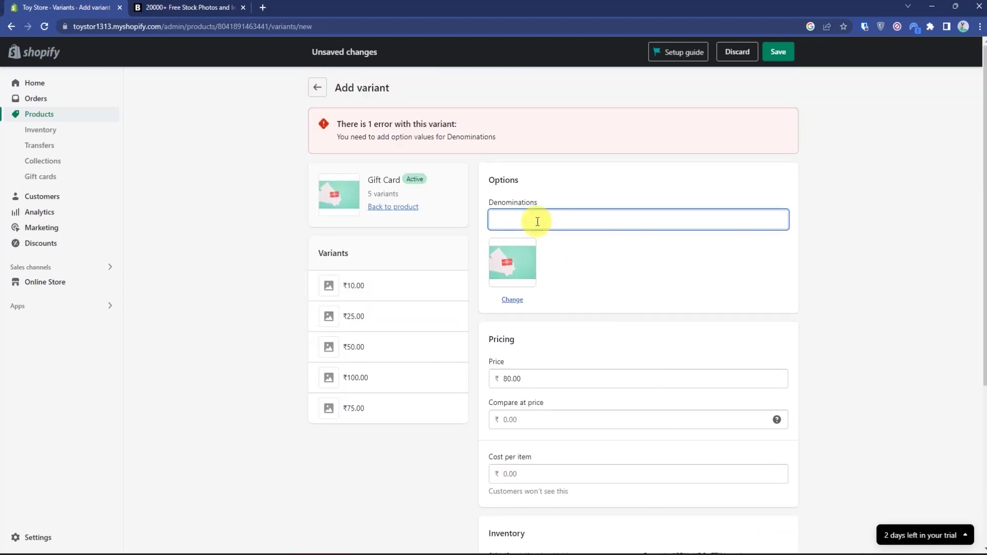
pyautogui.doubleClick(383, 180)
pyautogui.hotkey('ctrl', 'c')
pyautogui.click(529, 219)
pyautogui.hotkey('ctrl', 'v')
pyautogui.click(850, 206)
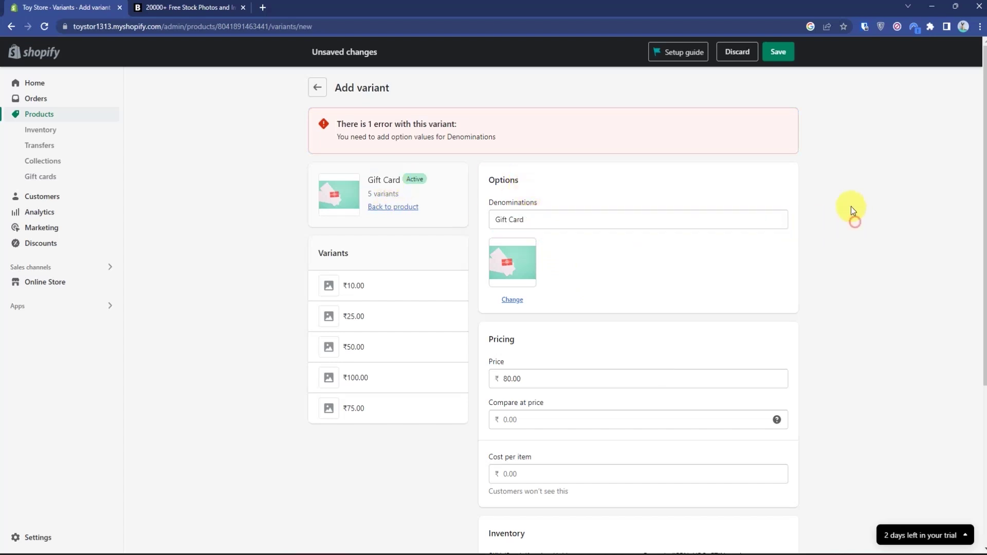
pyautogui.click(778, 52)
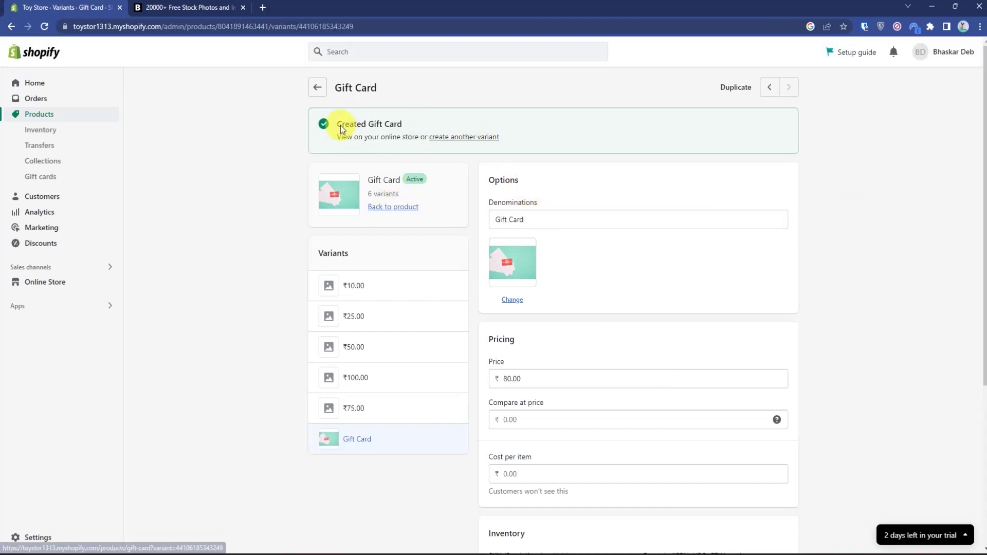
pyautogui.click(317, 87)
pyautogui.scroll(-5, 301, 129)
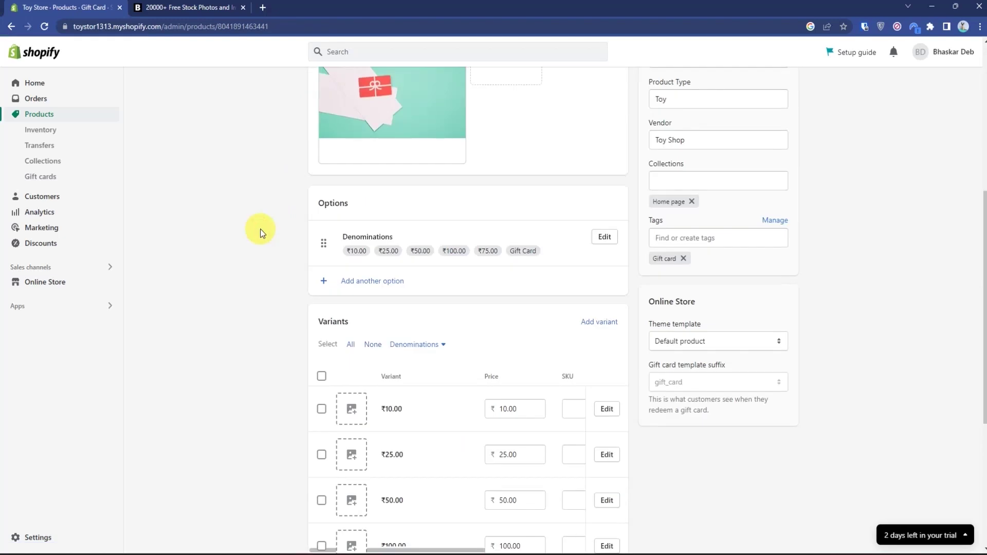
pyautogui.scroll(-4, 260, 229)
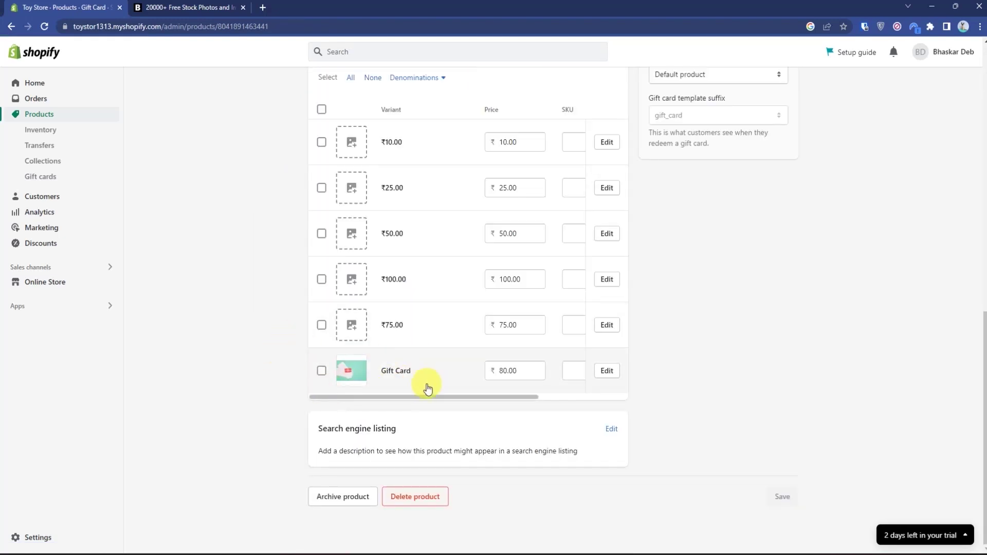
# - Delete the mistaken 'Gift Card' variant, leaving the 80 variant priced 80.00
pyautogui.click(607, 371)
pyautogui.scroll(-5, 593, 368)
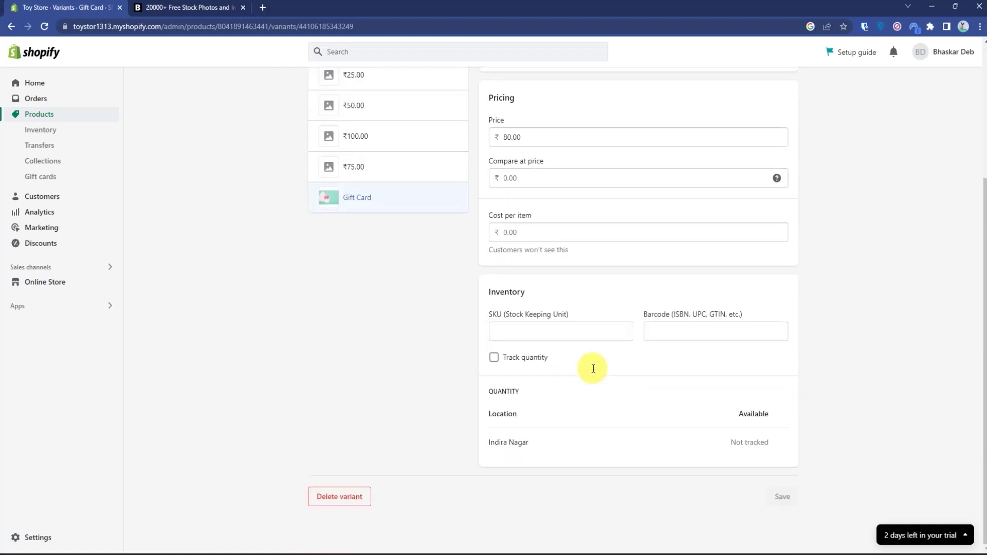
pyautogui.click(339, 497)
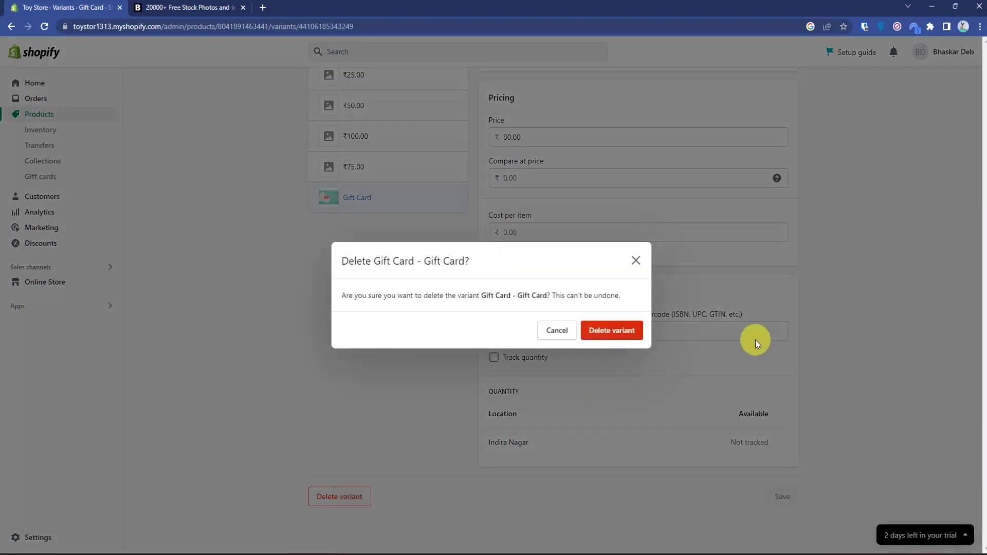
pyautogui.click(617, 332)
pyautogui.scroll(-10, 314, 99)
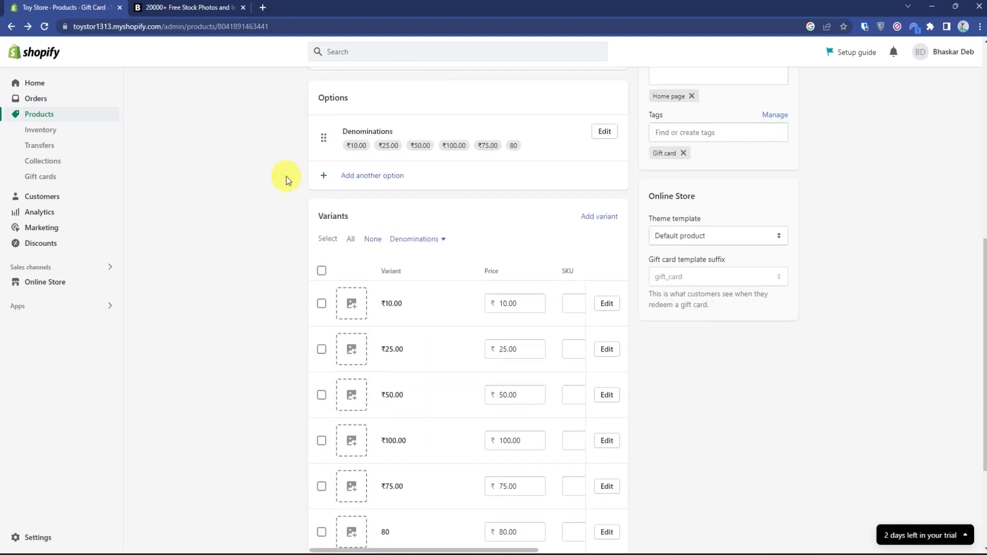
# - Drag the denomination values into the order 10, 25, 50, 75, 80, 100
pyautogui.moveTo(318, 96); pyautogui.dragTo(376, 94)
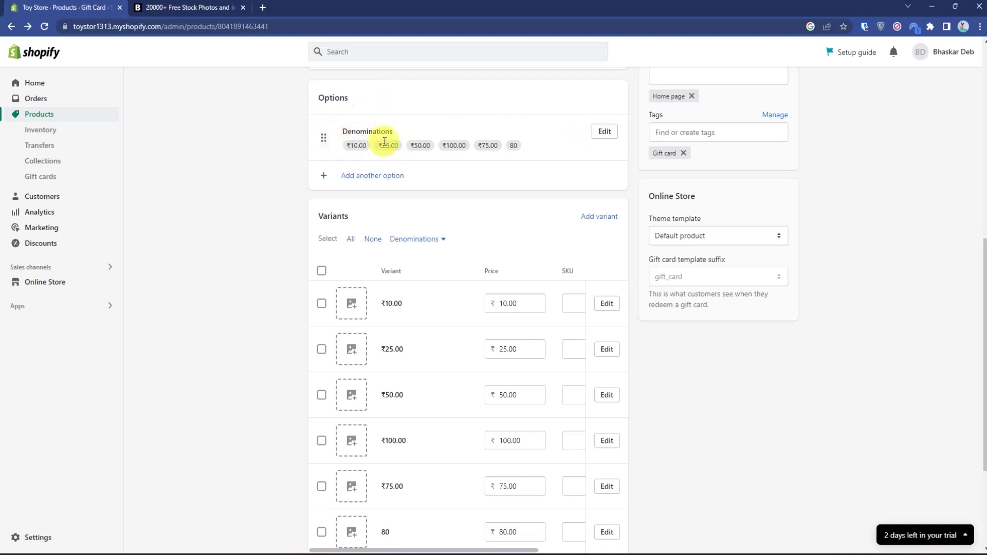
pyautogui.click(603, 131)
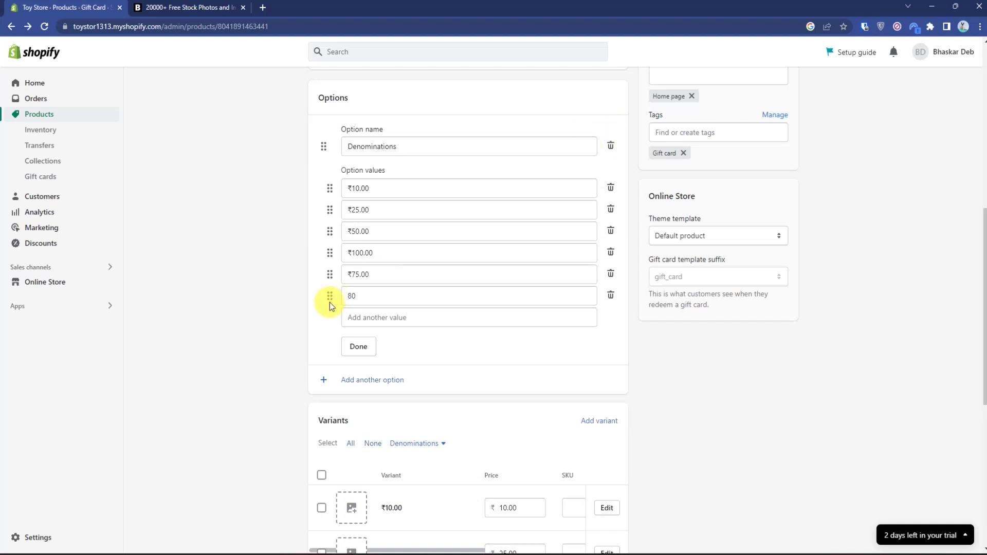
pyautogui.moveTo(330, 297)
pyautogui.mouseDown()
pyautogui.moveTo(329, 266)
pyautogui.moveTo(323, 308)
pyautogui.moveTo(328, 262)
pyautogui.mouseUp()
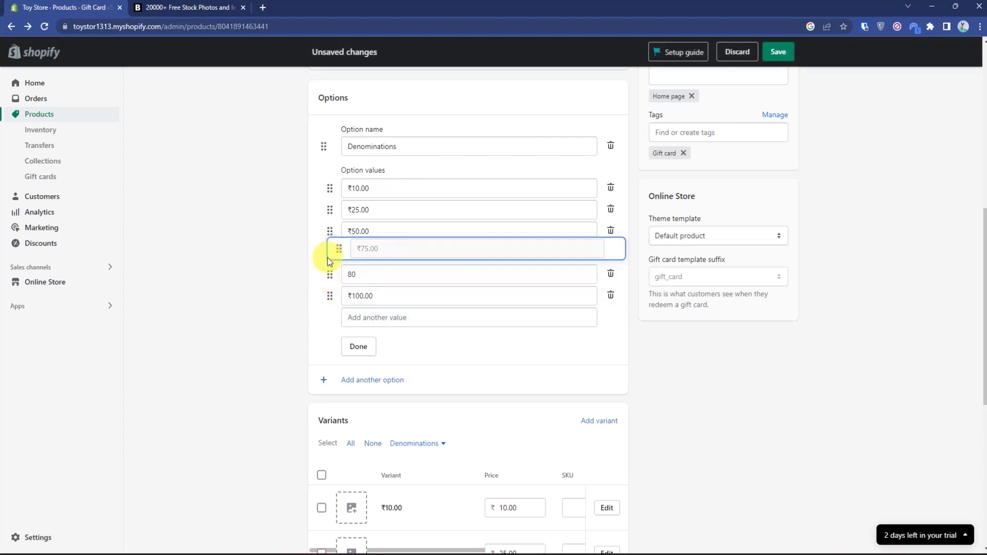
pyautogui.moveTo(329, 260); pyautogui.dragTo(329, 260)
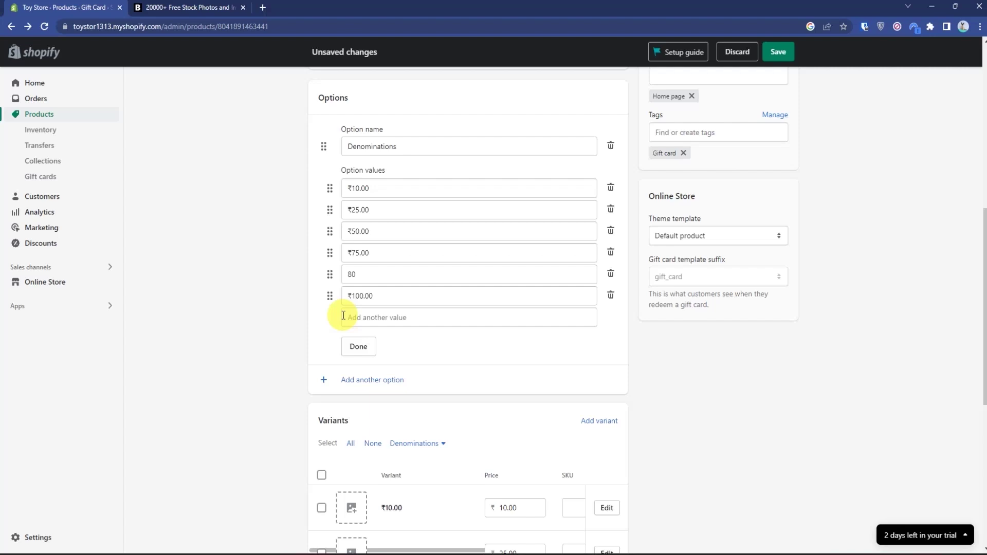
pyautogui.click(358, 347)
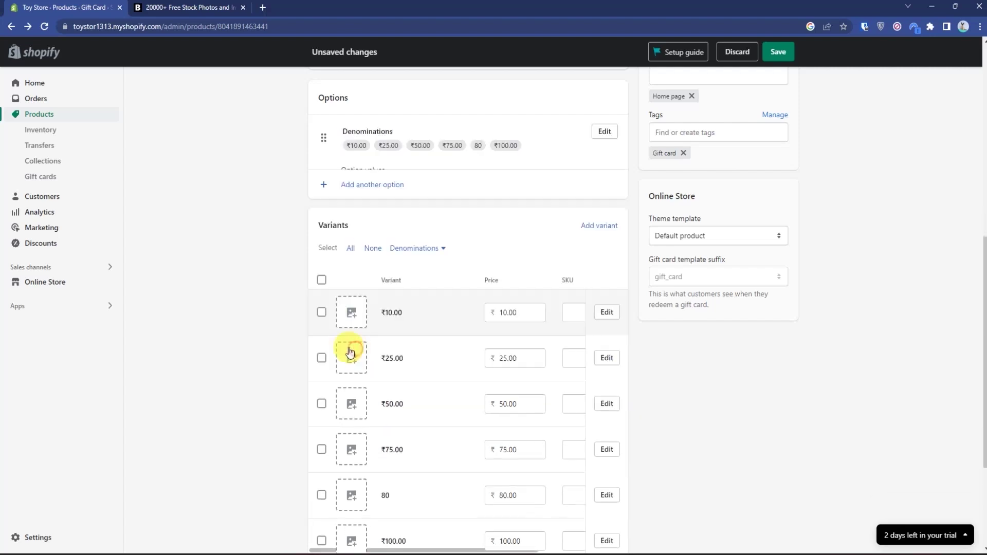
pyautogui.scroll(-4, 237, 352)
pyautogui.scroll(1, 237, 351)
pyautogui.scroll(1, 234, 361)
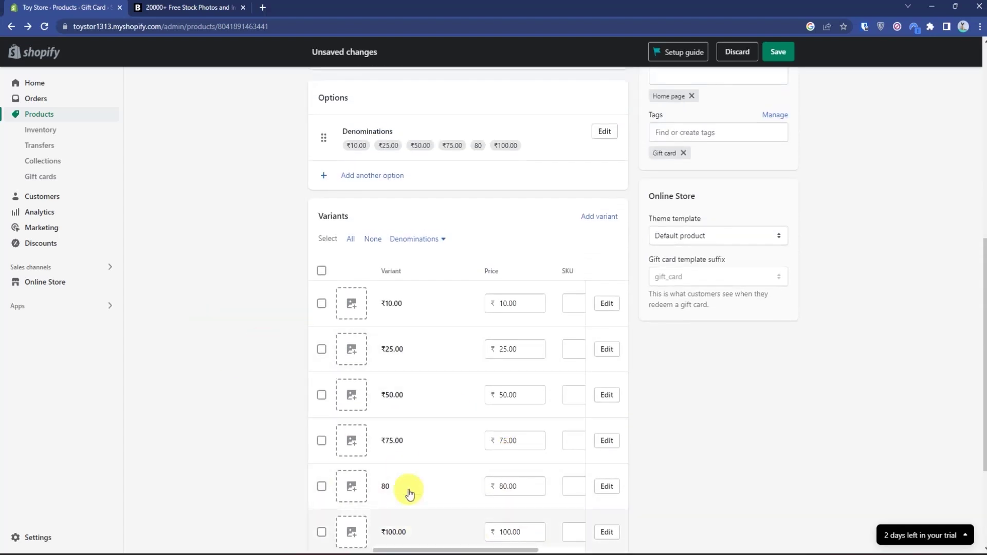
pyautogui.scroll(1, 323, 472)
pyautogui.scroll(3, 323, 472)
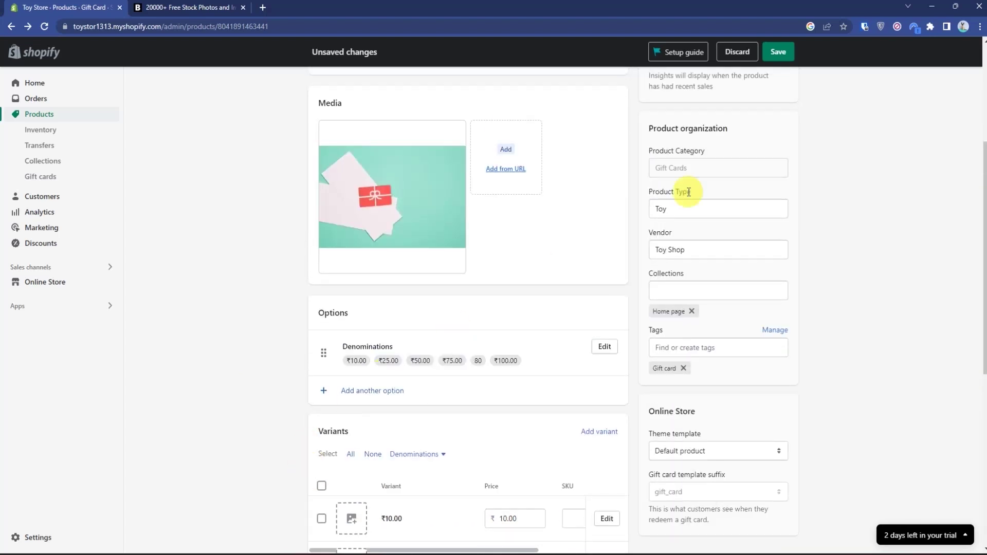
# - Save the Gift Card product with its reordered denominations
pyautogui.click(777, 51)
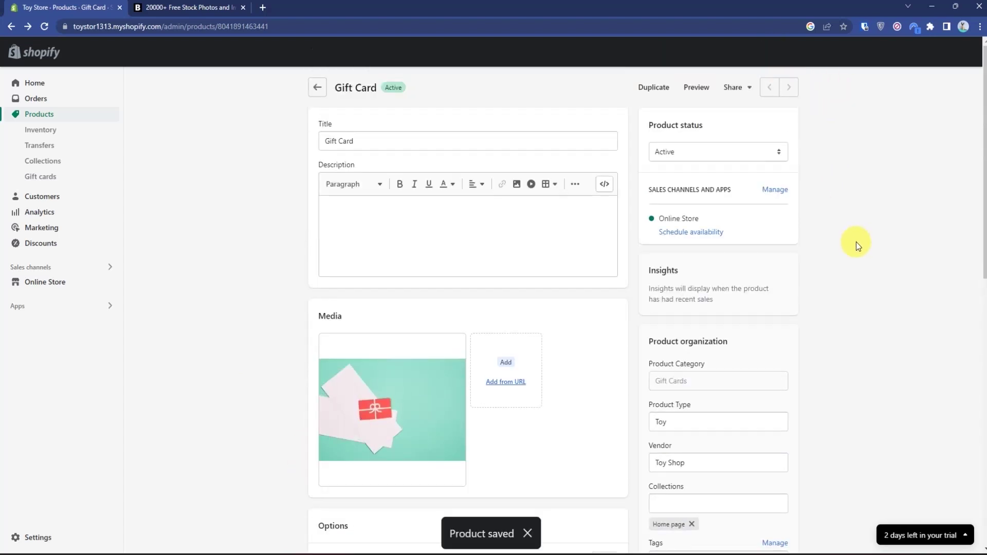